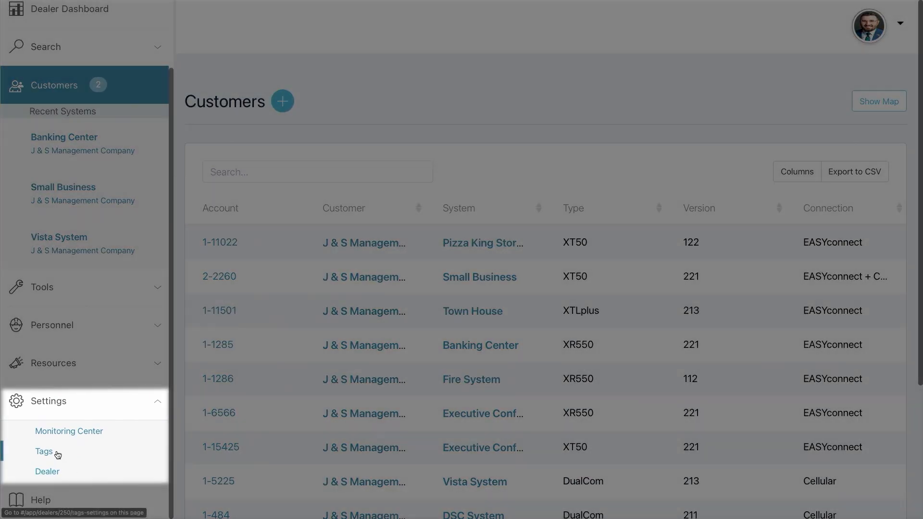
Create a new dealer tag named New Installs with the description "All new installations"
{"action": "left_click", "coordinate": [55, 451]}
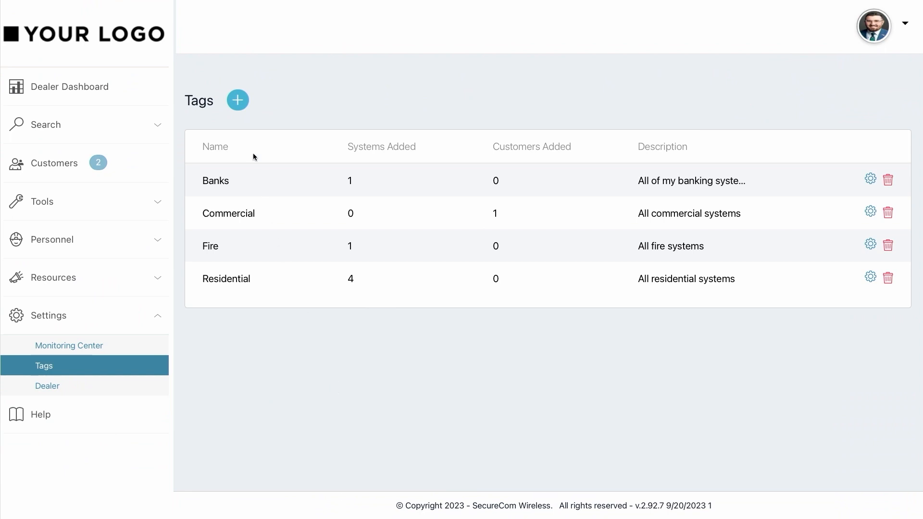
{"action": "left_click", "coordinate": [238, 101]}
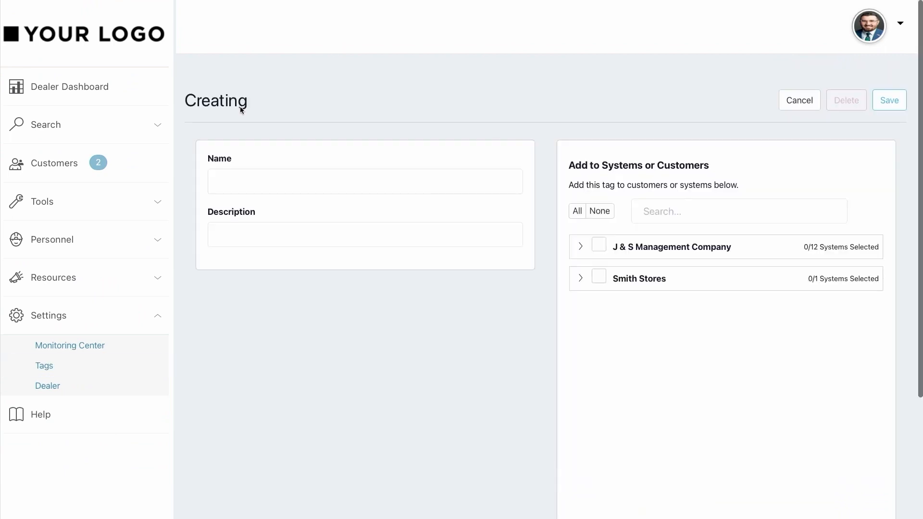
{"action": "left_click", "coordinate": [261, 184]}
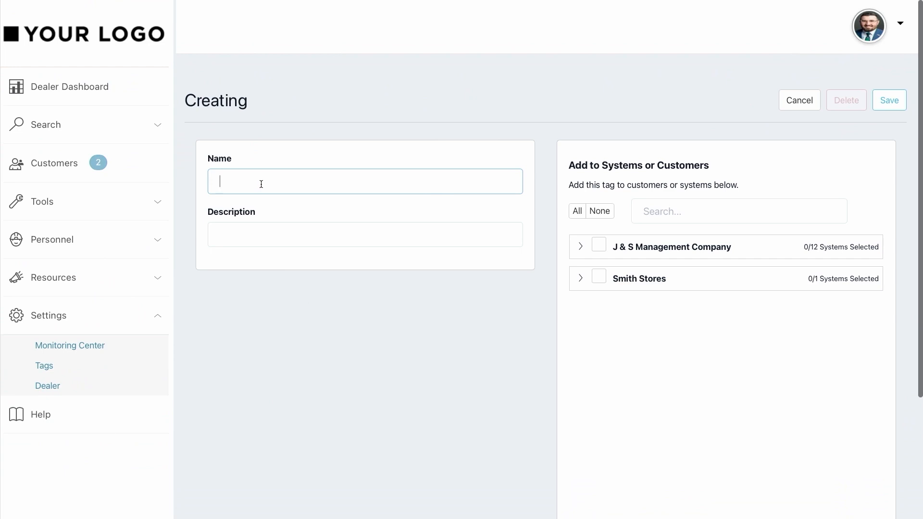
{"action": "type", "text": "New Installs"}
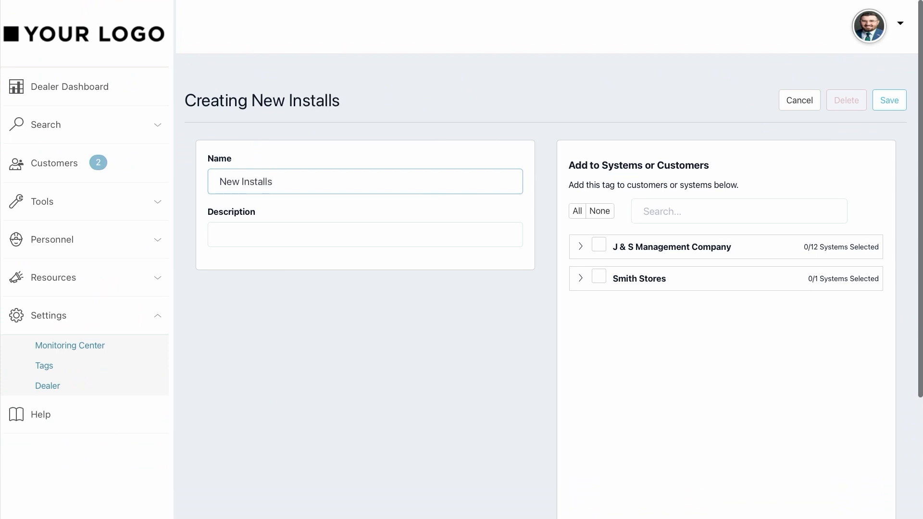
{"action": "left_click", "coordinate": [251, 231]}
{"action": "type", "text": "All new installations"}
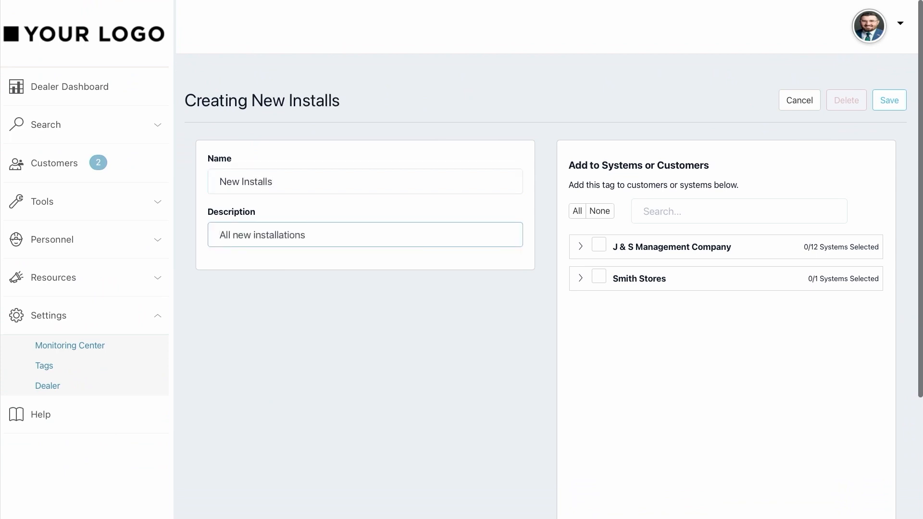
Assign the tag to the Small Business, Fire System and Vista System systems of J & S Management Company and save it
{"action": "left_click", "coordinate": [581, 248]}
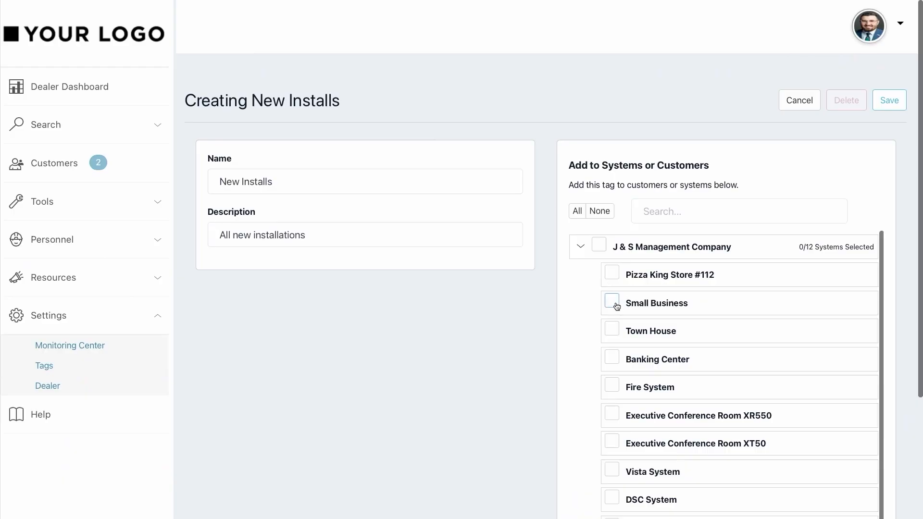
{"action": "left_click", "coordinate": [612, 301]}
{"action": "left_click", "coordinate": [612, 385]}
{"action": "left_click", "coordinate": [612, 470]}
{"action": "left_click", "coordinate": [900, 108]}
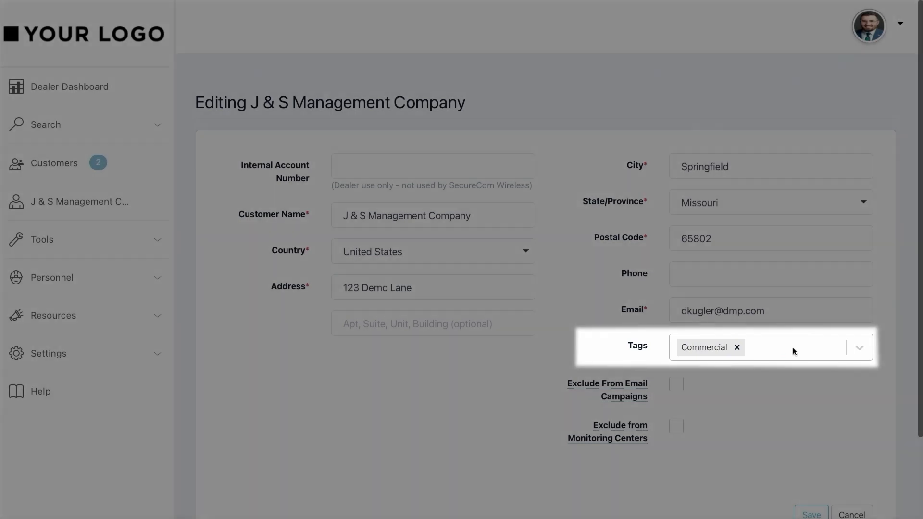
Add the Banks tag to the J & S Management Company customer and remove it again
{"action": "left_click", "coordinate": [792, 349]}
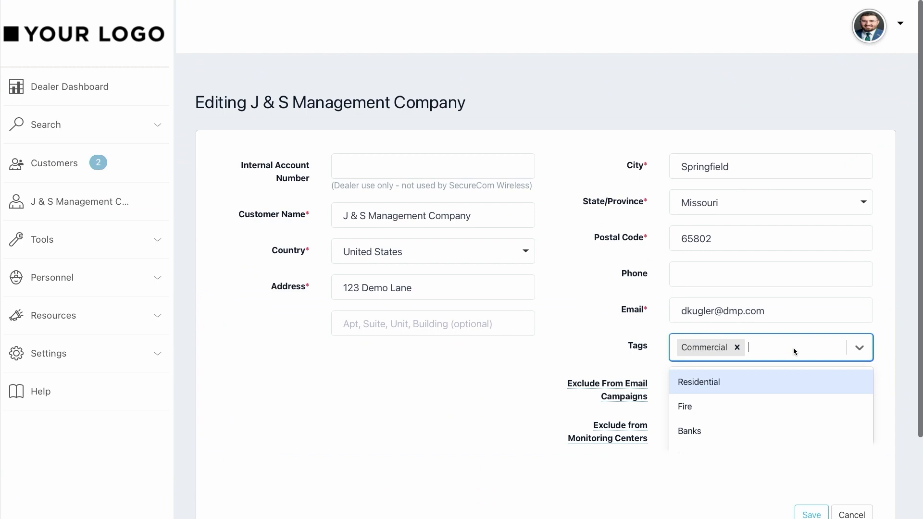
{"action": "left_click", "coordinate": [716, 438]}
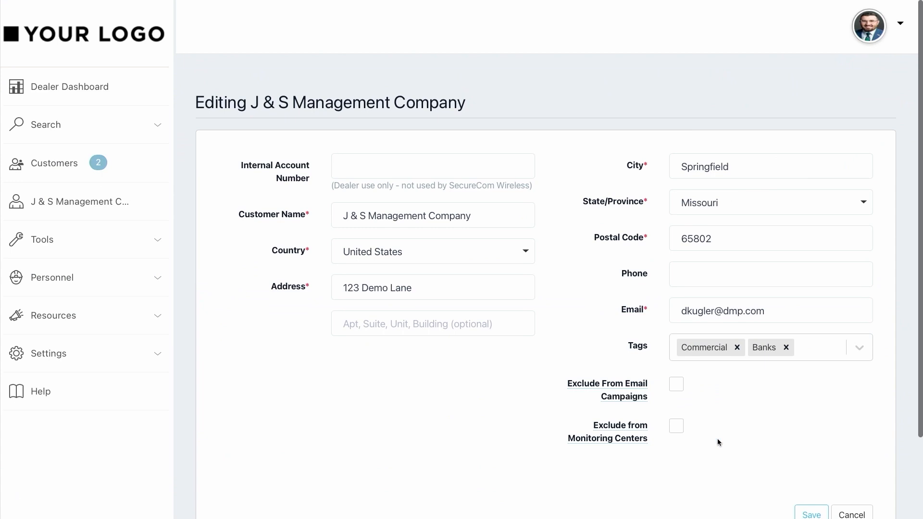
{"action": "left_click", "coordinate": [784, 347]}
Create a Multi-Site tag directly on the J & S Management Company customer record and save the customer
{"action": "left_click", "coordinate": [784, 348]}
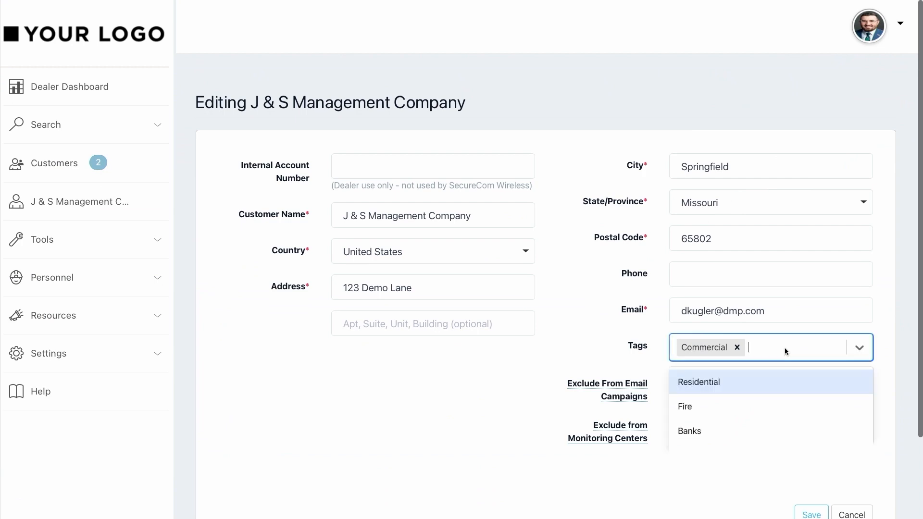
{"action": "type", "text": "Multi-Site"}
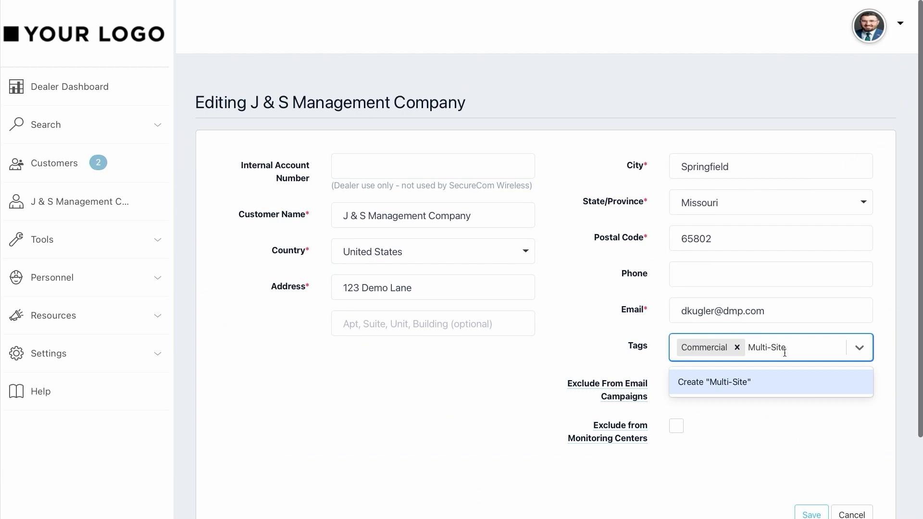
{"action": "left_click", "coordinate": [761, 386]}
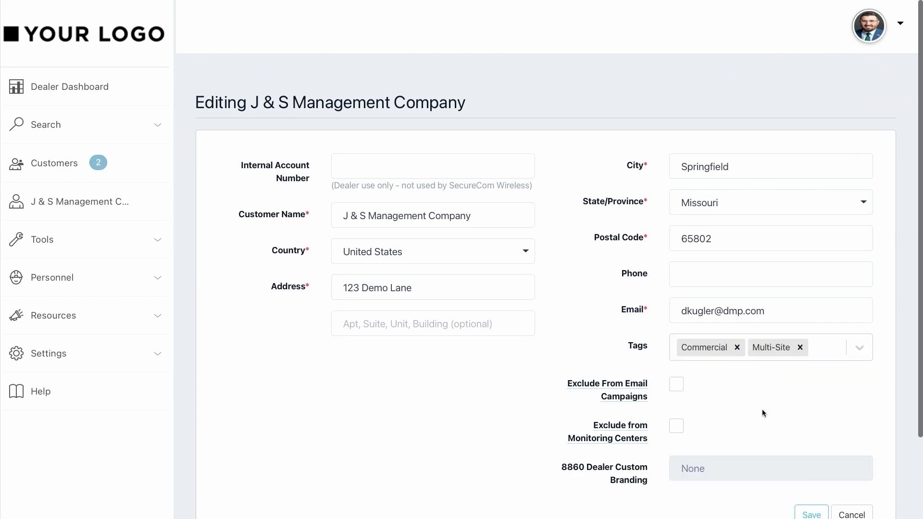
{"action": "left_click", "coordinate": [800, 515]}
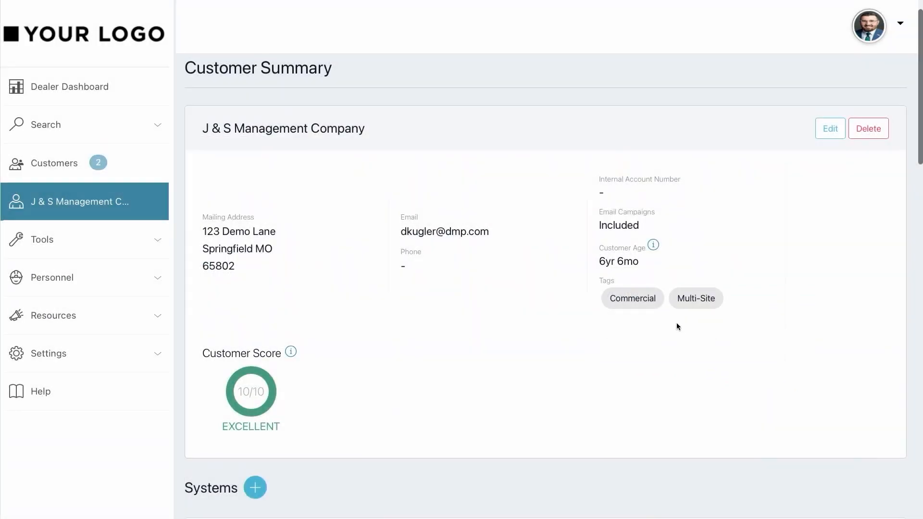
Open J & S Management Company's Banking Center system for editing and go to its tag selection
{"action": "scroll", "coordinate": [676, 322], "scroll_direction": "down", "scroll_amount": 8}
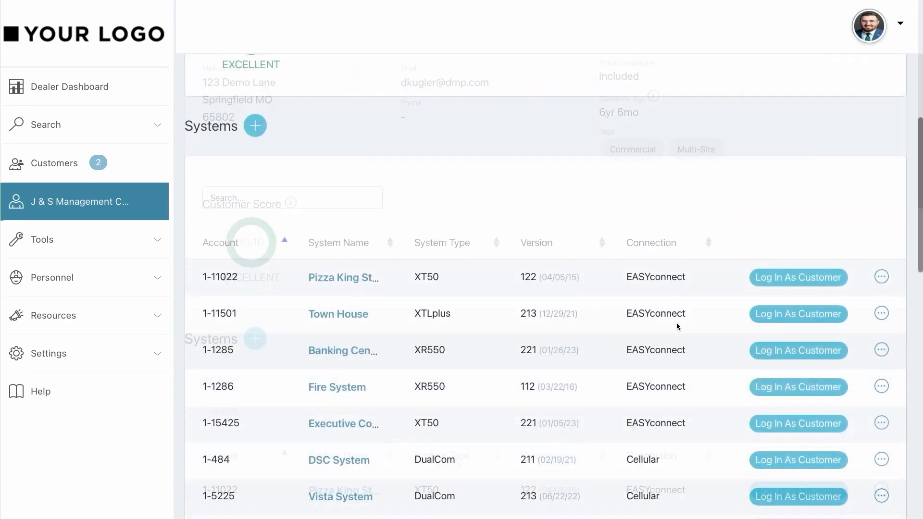
{"action": "left_click", "coordinate": [339, 351]}
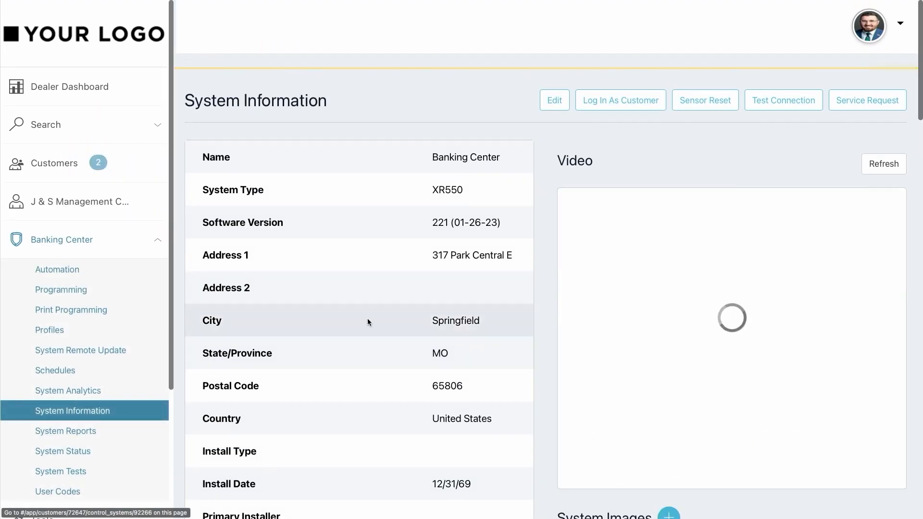
{"action": "left_click", "coordinate": [555, 101]}
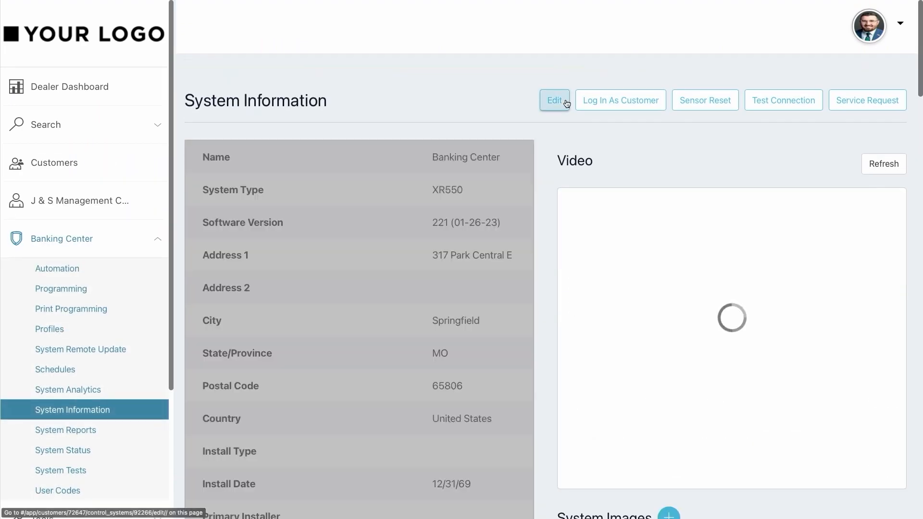
{"action": "scroll", "coordinate": [412, 326], "scroll_direction": "down", "scroll_amount": 3}
{"action": "scroll", "coordinate": [411, 327], "scroll_direction": "down", "scroll_amount": 3}
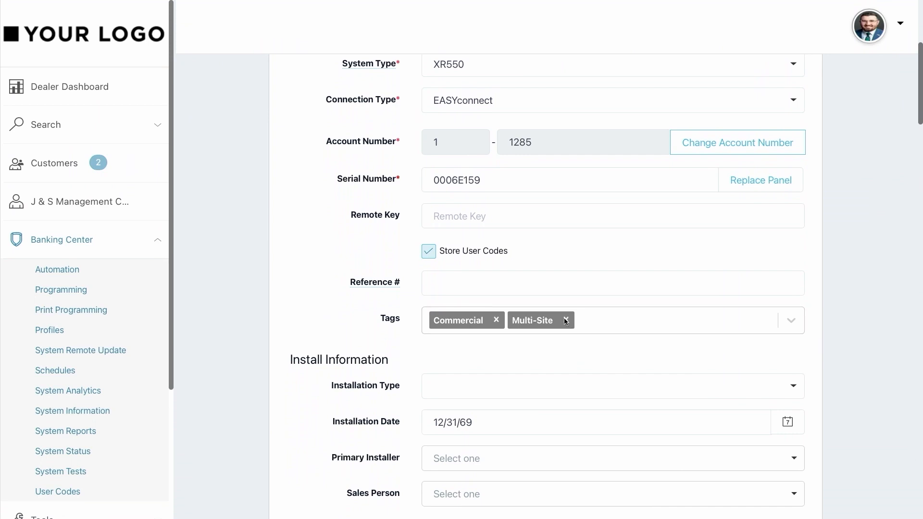
{"action": "left_click", "coordinate": [615, 320]}
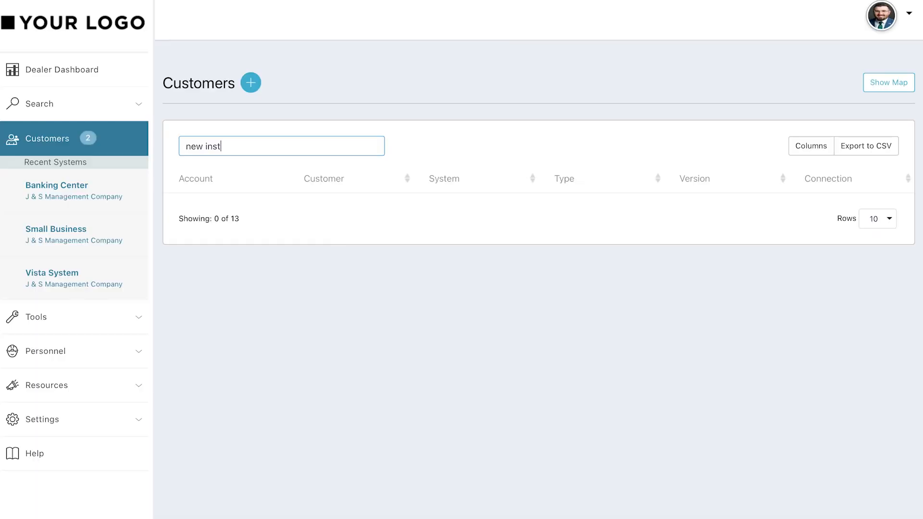
Search the customer list by tag for "new installs", and again for "residential"
{"action": "type", "text": "talls"}
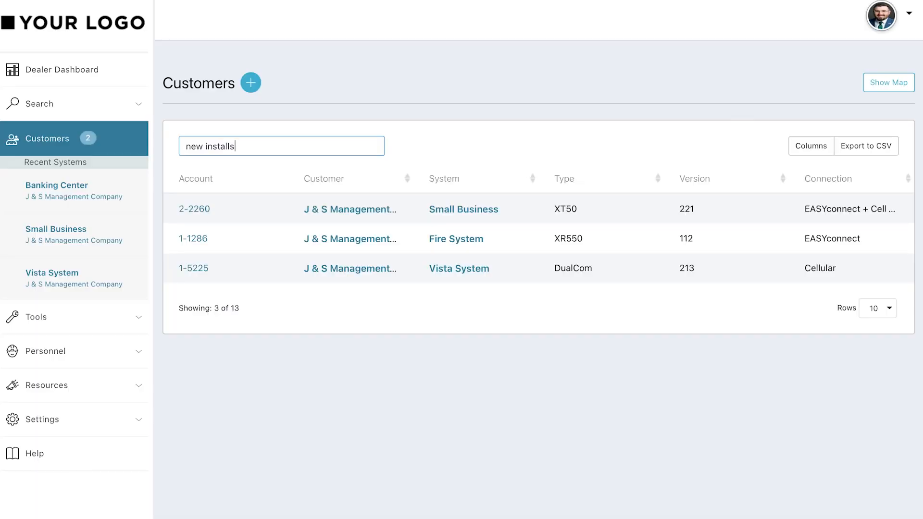
{"action": "key", "text": "BackSpace"}
{"action": "key", "text": "BackSpace"}
{"action": "key", "text": "BackSpace"}
{"action": "key", "text": "BackSpace"}
{"action": "key", "text": "BackSpace"}
{"action": "key", "text": "BackSpace"}
{"action": "key", "text": "BackSpace"}
{"action": "key", "text": "BackSpace"}
{"action": "key", "text": "BackSpace"}
{"action": "key", "text": "BackSpace"}
{"action": "key", "text": "BackSpace"}
{"action": "key", "text": "BackSpace"}
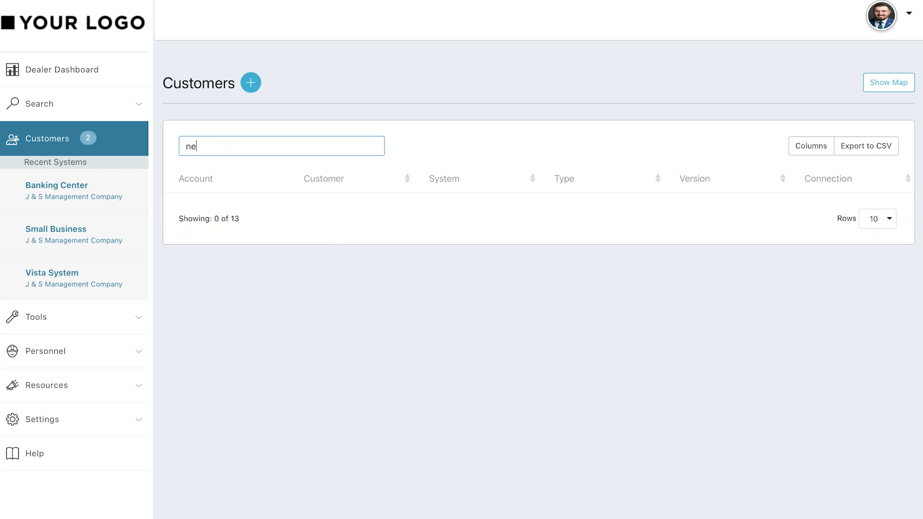
{"action": "type", "text": "residential"}
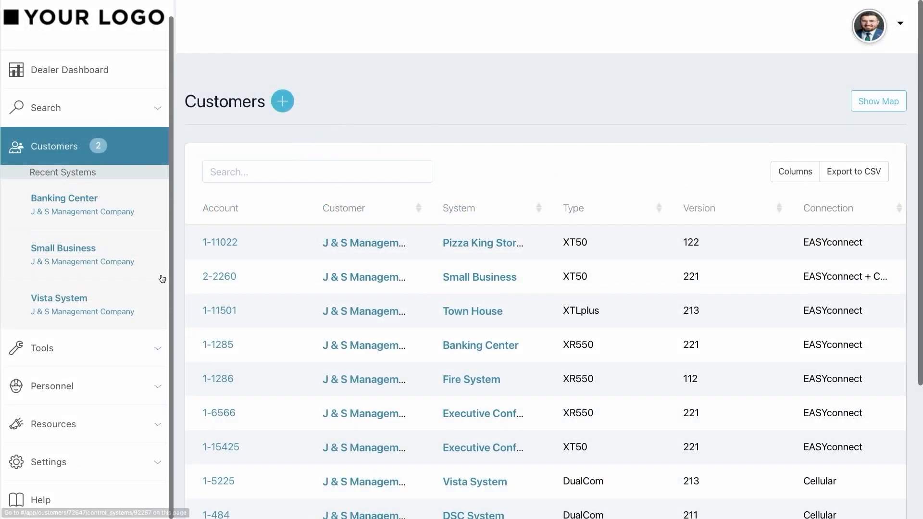
Open Reporting & Analytics and examine the tags available for filtering custom reports
{"action": "left_click", "coordinate": [43, 348]}
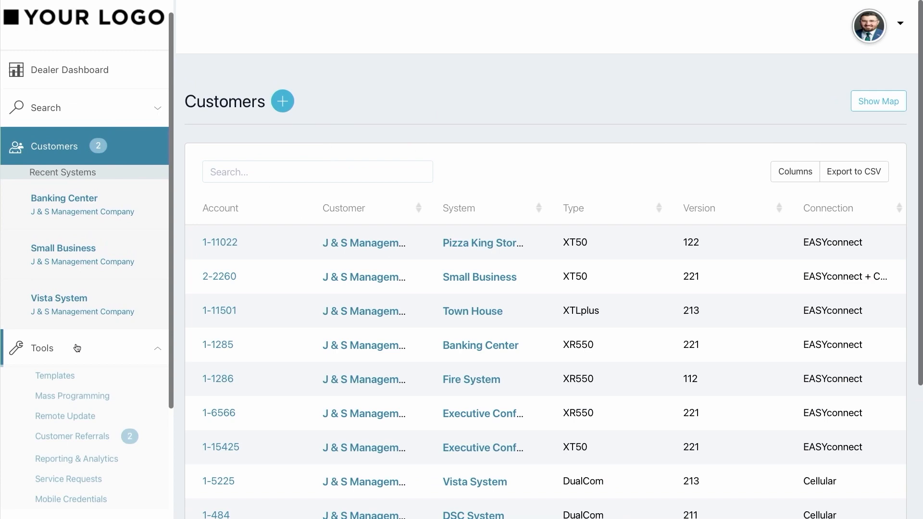
{"action": "left_click", "coordinate": [67, 460]}
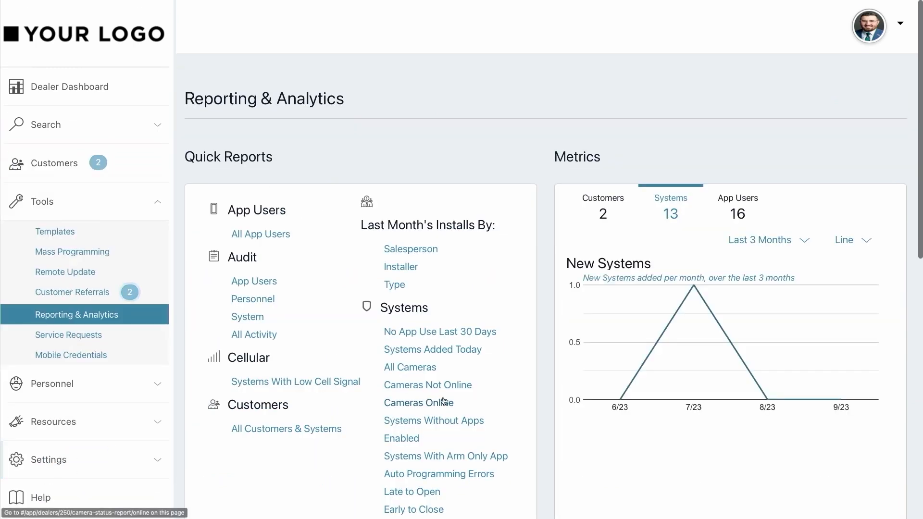
{"action": "scroll", "coordinate": [534, 389], "scroll_direction": "down", "scroll_amount": 4}
{"action": "scroll", "coordinate": [534, 389], "scroll_direction": "down", "scroll_amount": 3}
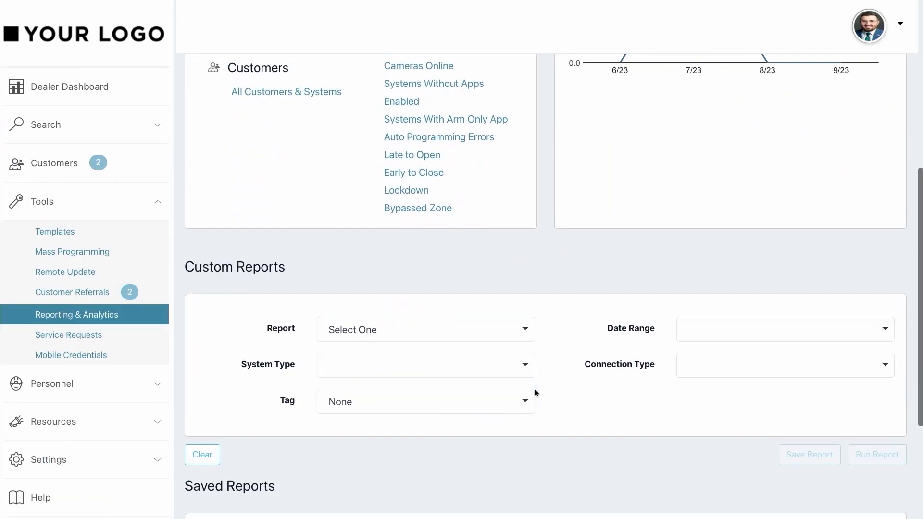
{"action": "left_click", "coordinate": [512, 357]}
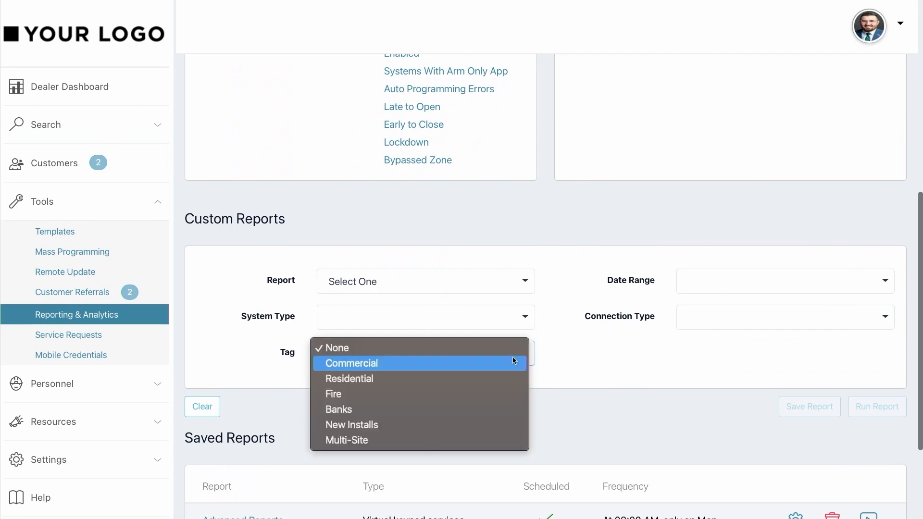
{"action": "left_click", "coordinate": [635, 364]}
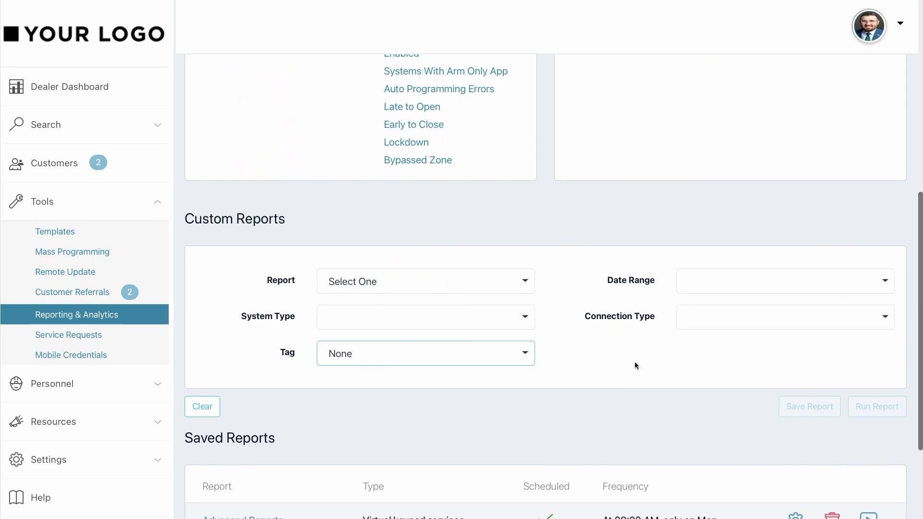
Limit the Service Tech custom role to systems or customers with the Banks tag and save the role
{"action": "left_click", "coordinate": [138, 382]}
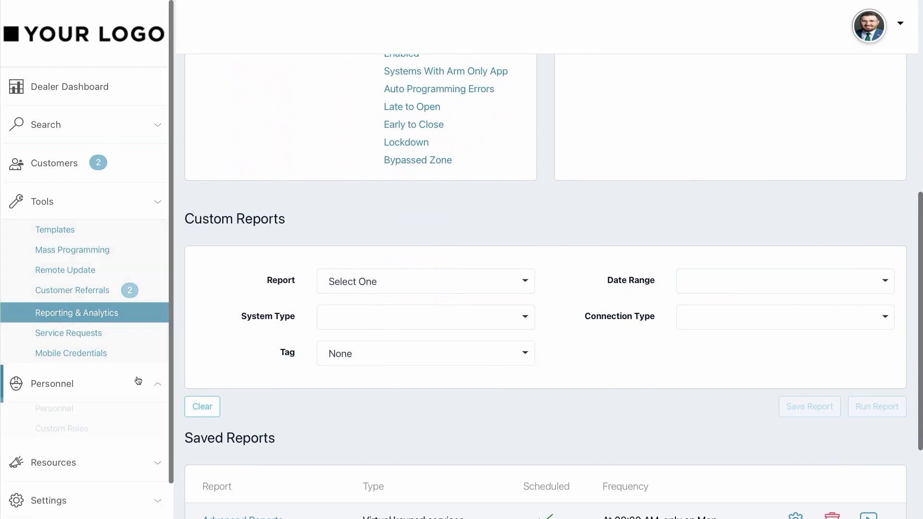
{"action": "left_click", "coordinate": [77, 288]}
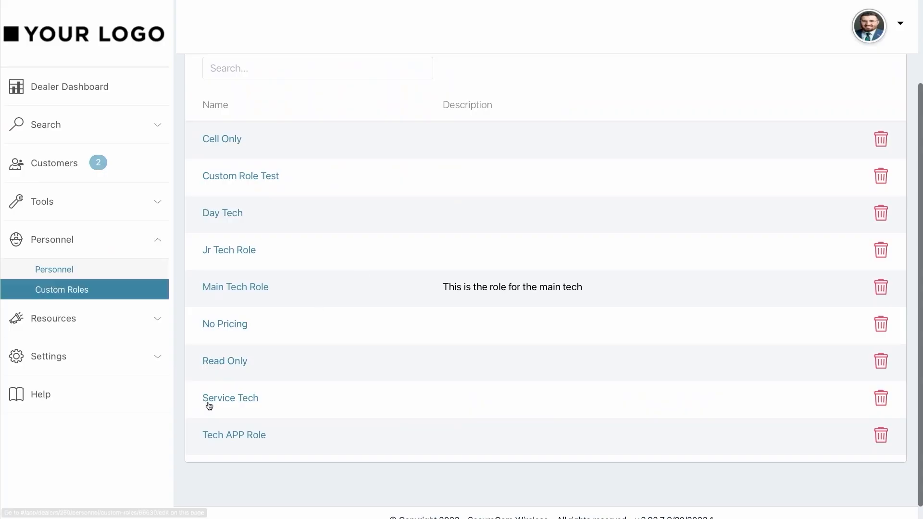
{"action": "left_click", "coordinate": [208, 403]}
{"action": "scroll", "coordinate": [212, 404], "scroll_direction": "down", "scroll_amount": 8}
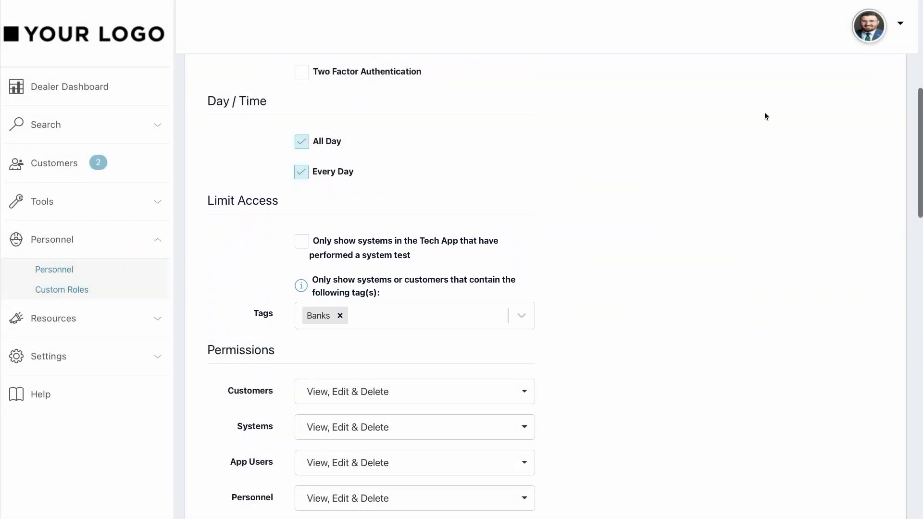
{"action": "scroll", "coordinate": [778, 111], "scroll_direction": "up", "scroll_amount": 6}
{"action": "left_click", "coordinate": [839, 99]}
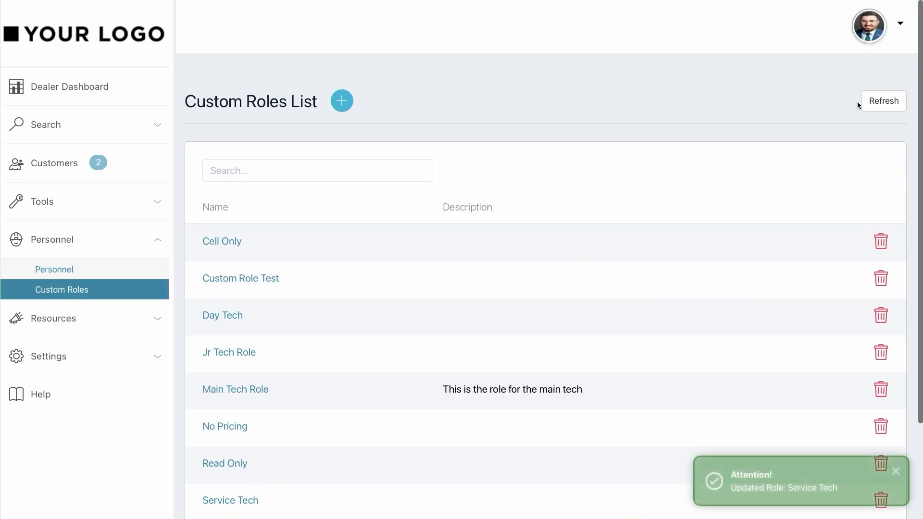